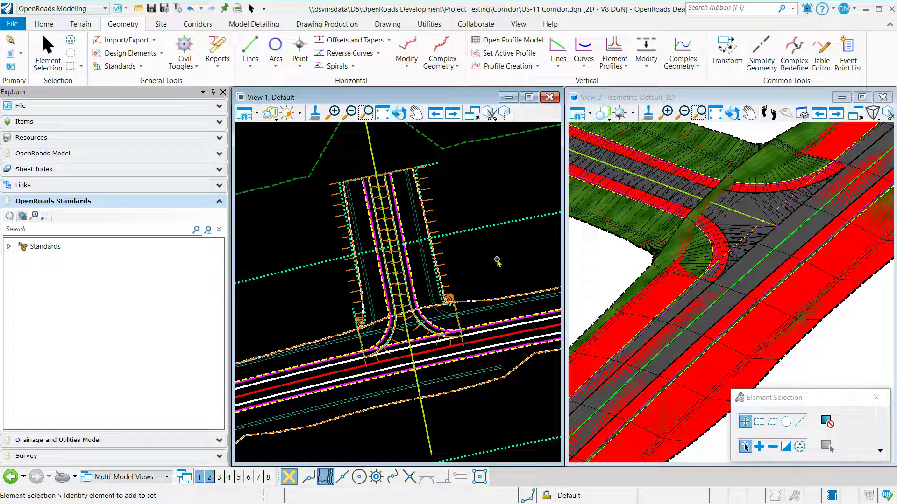
- Offset the mainline by -60.000 as Intersection Corridor Reference Lt, from 26+14.16 to 28+89.00, unmirrored
{"action": "left_click", "coordinate": [390, 41]}
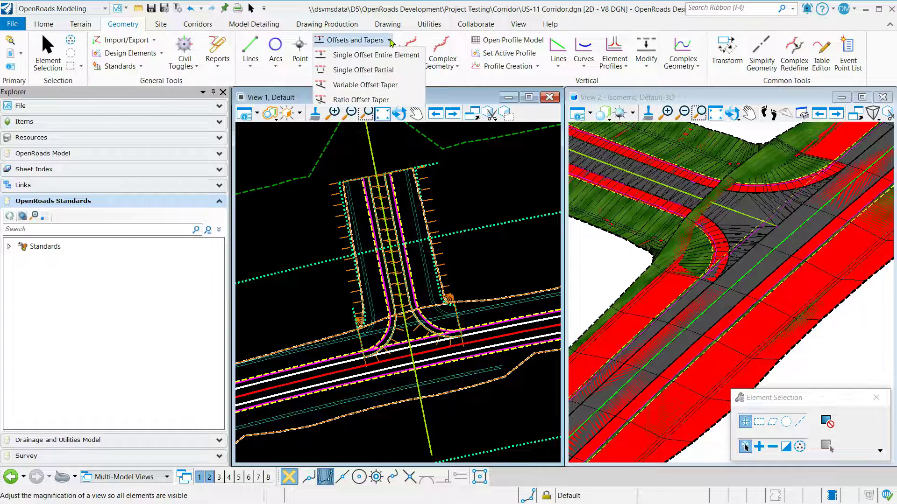
{"action": "left_click", "coordinate": [385, 70]}
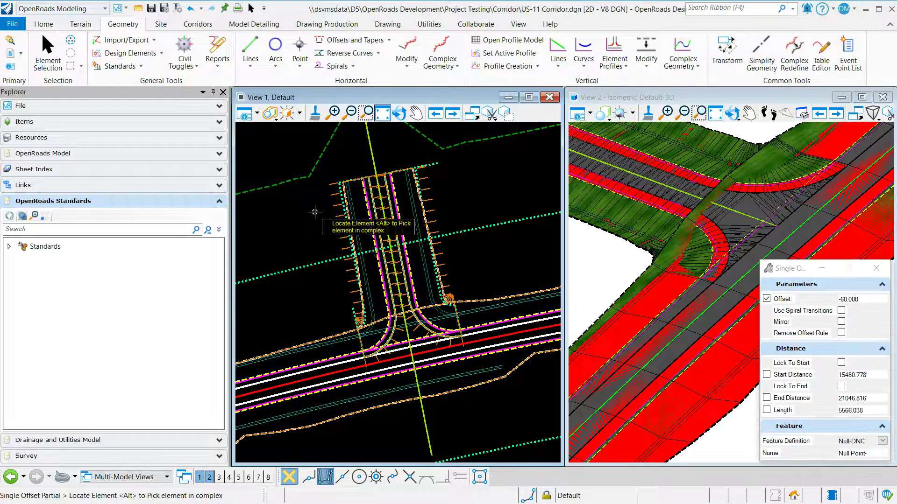
{"action": "left_click", "coordinate": [766, 299]}
{"action": "left_click", "coordinate": [881, 441]}
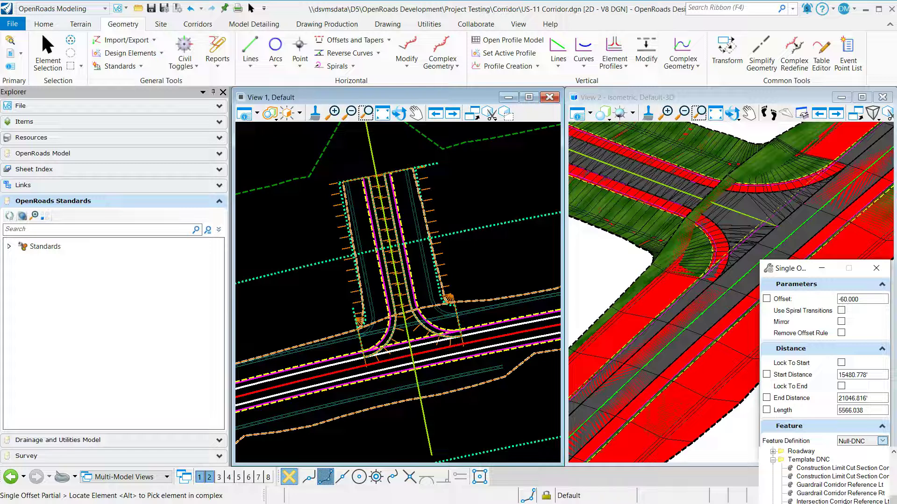
{"action": "left_click", "coordinate": [841, 501]}
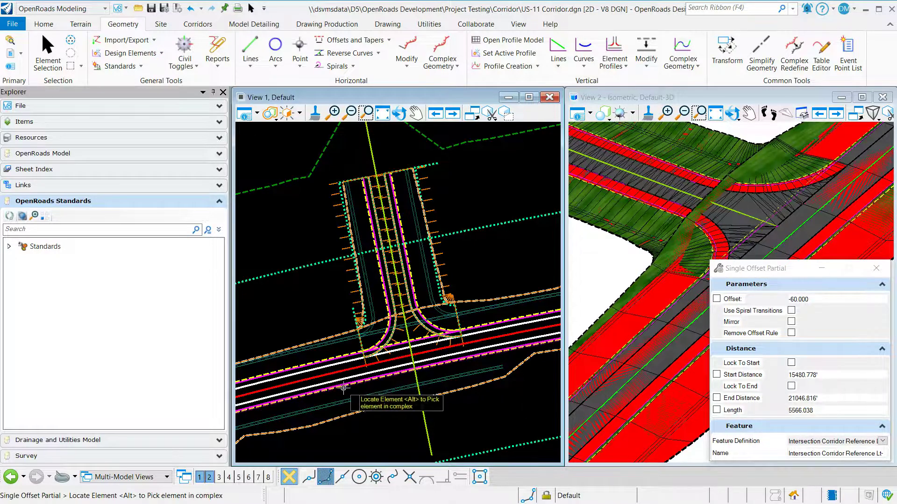
{"action": "left_click", "coordinate": [323, 348]}
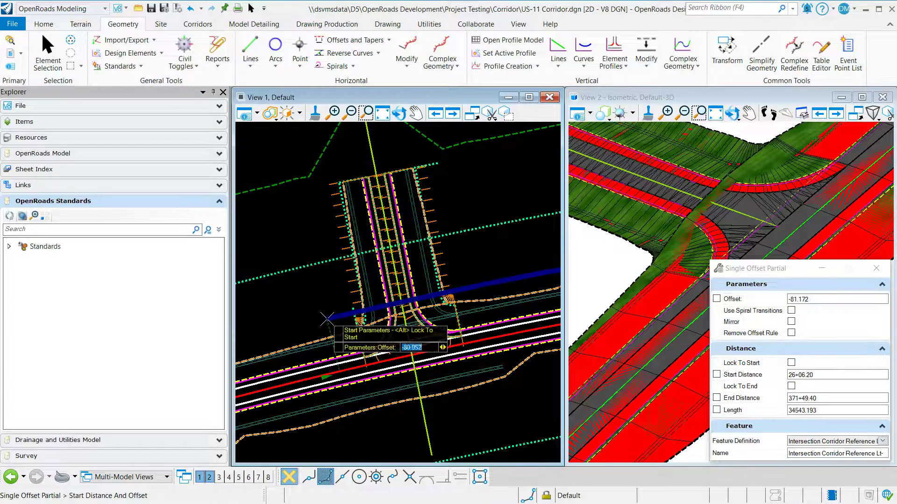
{"action": "type", "text": "-60"}
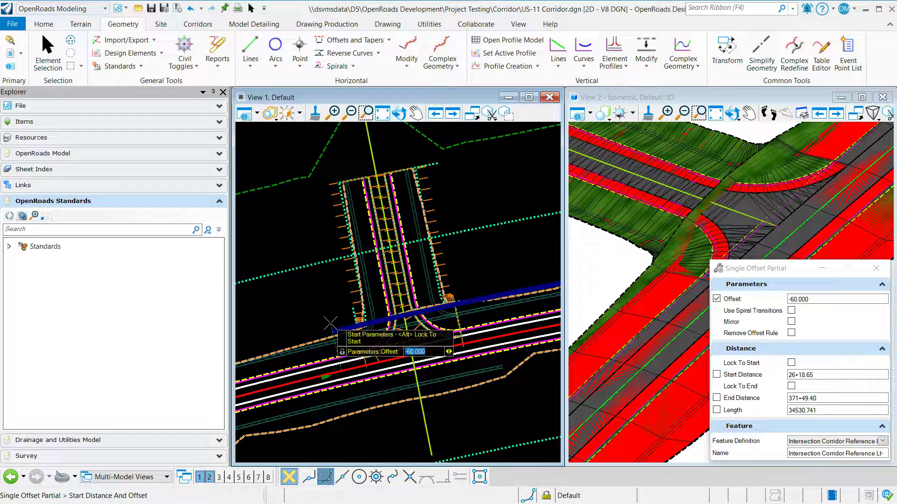
{"action": "left_click", "coordinate": [330, 323]}
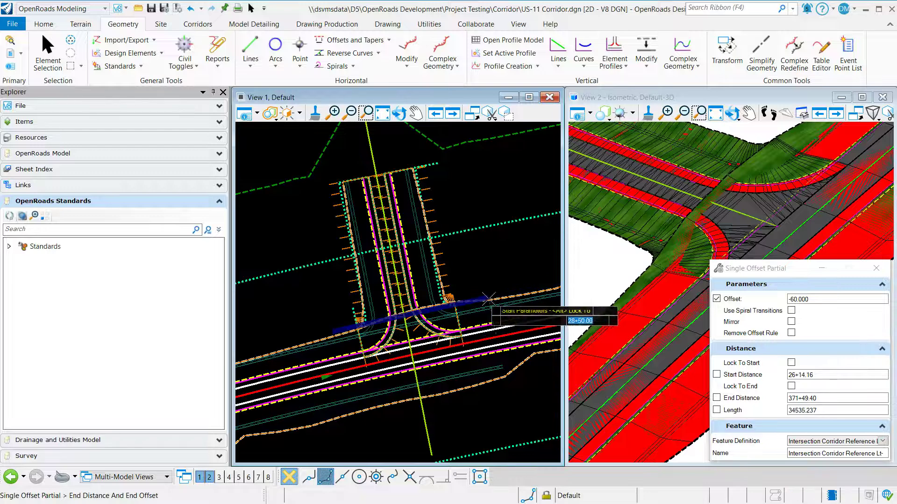
{"action": "left_click", "coordinate": [513, 284]}
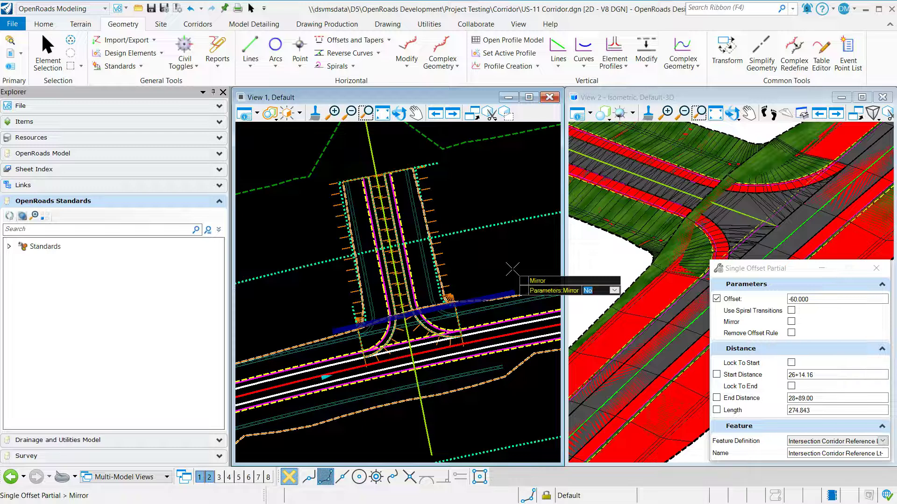
{"action": "left_click", "coordinate": [513, 269]}
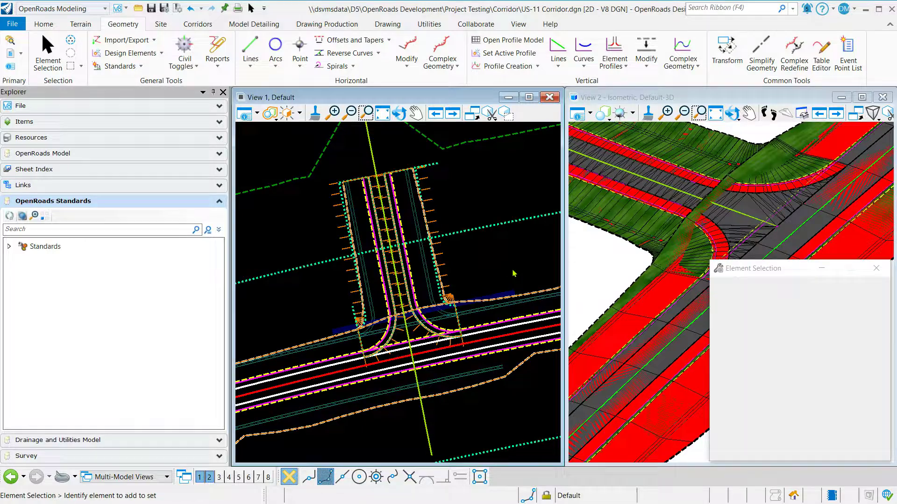
{"action": "middle_click_drag", "start_coordinate": [524, 281], "coordinate": [524, 259]}
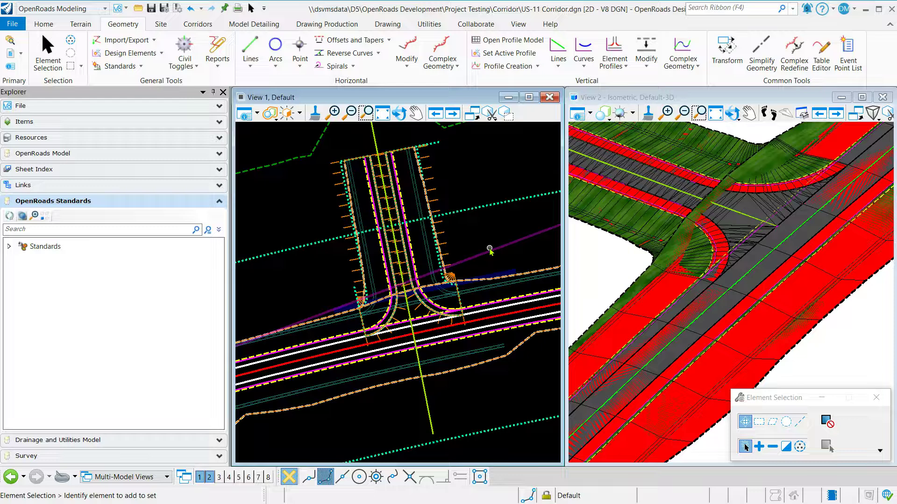
{"action": "scroll", "coordinate": [344, 374], "scroll_direction": "up", "scroll_amount": 3}
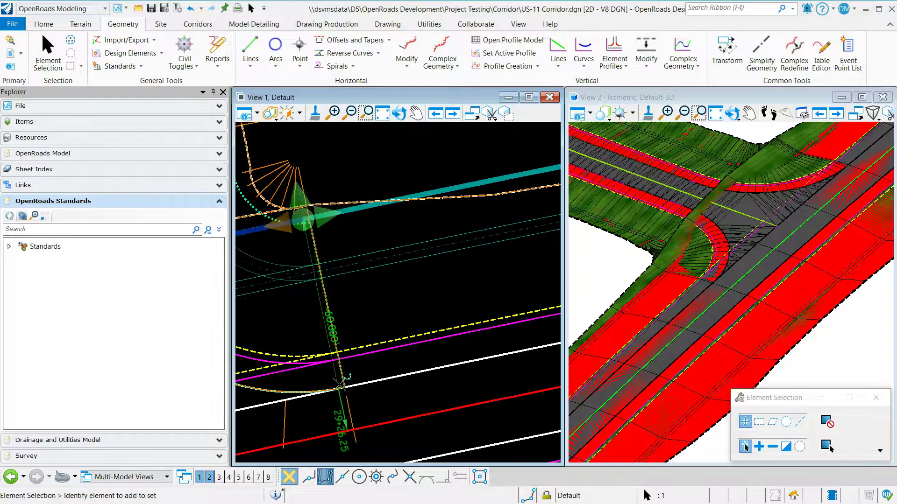
{"action": "scroll", "coordinate": [344, 374], "scroll_direction": "down", "scroll_amount": 2}
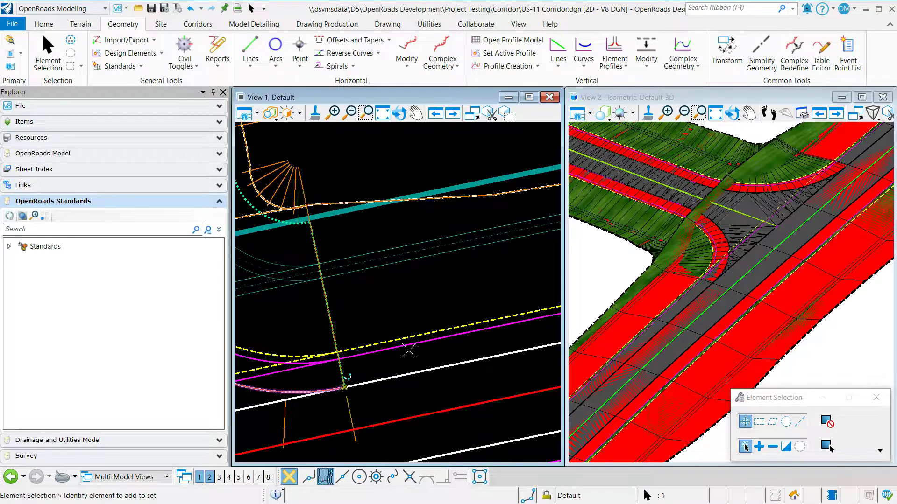
{"action": "scroll", "coordinate": [508, 313], "scroll_direction": "down", "scroll_amount": 3}
{"action": "scroll", "coordinate": [380, 338], "scroll_direction": "up", "scroll_amount": 3}
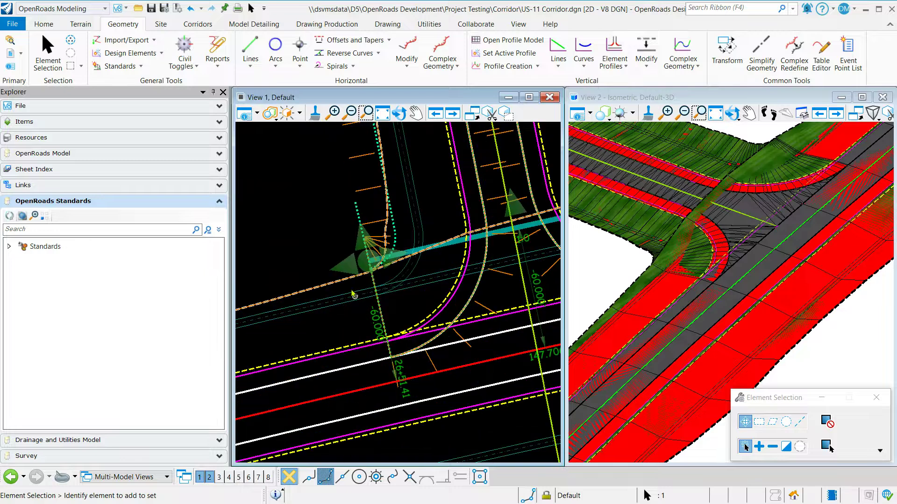
{"action": "scroll", "coordinate": [390, 359], "scroll_direction": "up", "scroll_amount": 5}
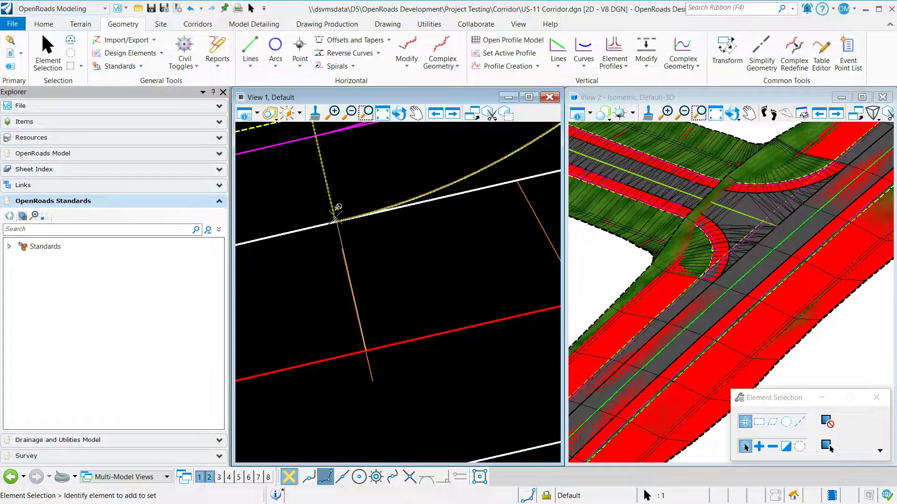
{"action": "scroll", "coordinate": [334, 215], "scroll_direction": "down", "scroll_amount": 6}
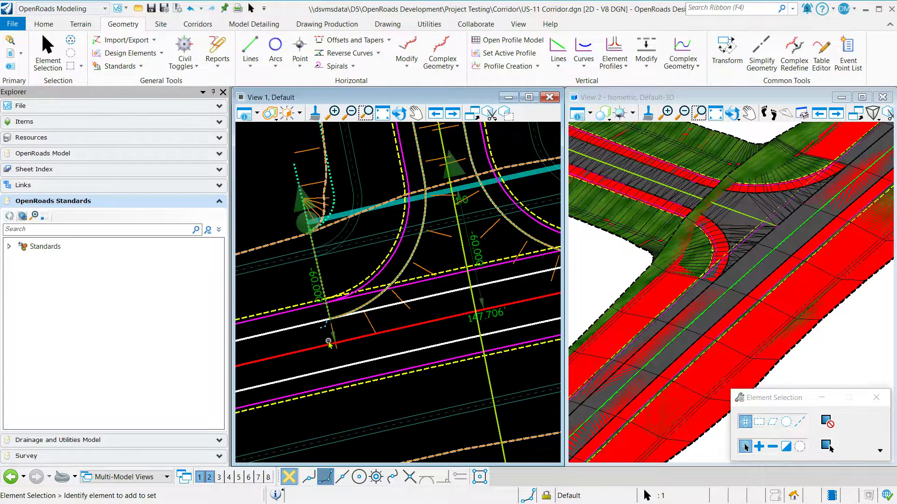
{"action": "left_click", "coordinate": [285, 205]}
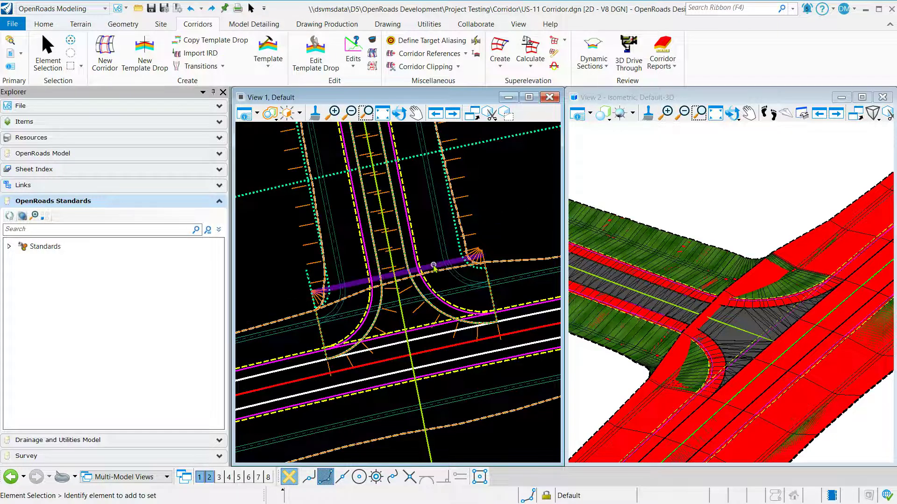
- Remove the rules from the -60 offset reference line so it is no longer tied to the mainline
{"action": "left_click", "coordinate": [431, 264]}
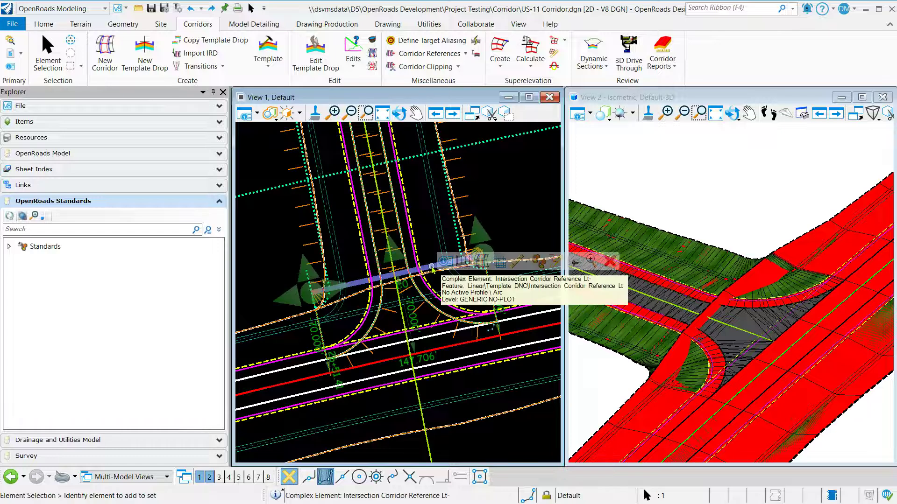
{"action": "left_click", "coordinate": [527, 265]}
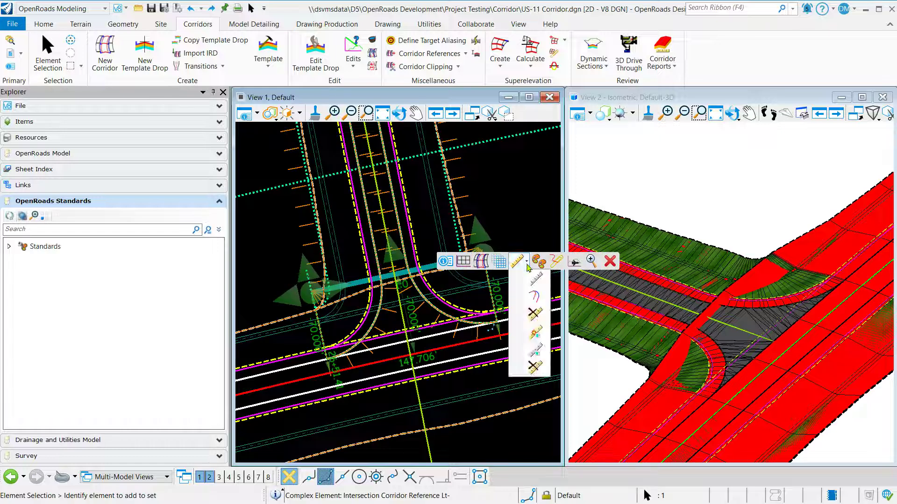
{"action": "left_click", "coordinate": [536, 317]}
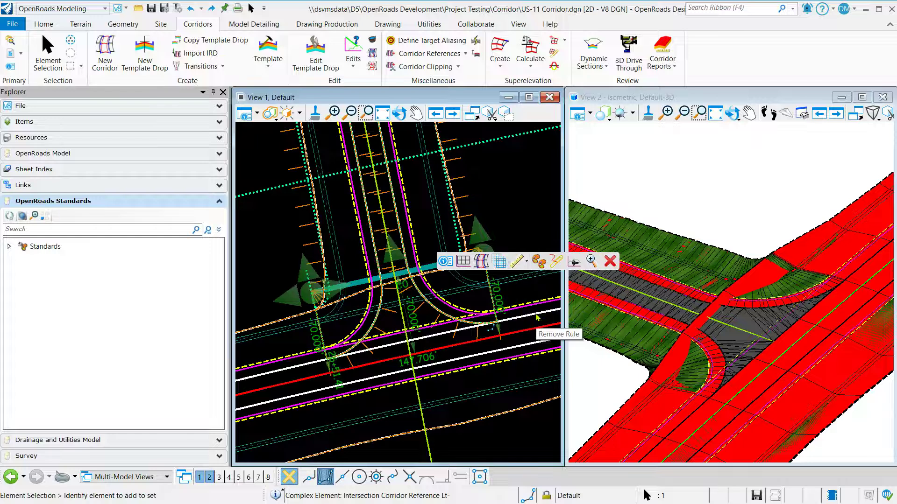
{"action": "left_click", "coordinate": [510, 213]}
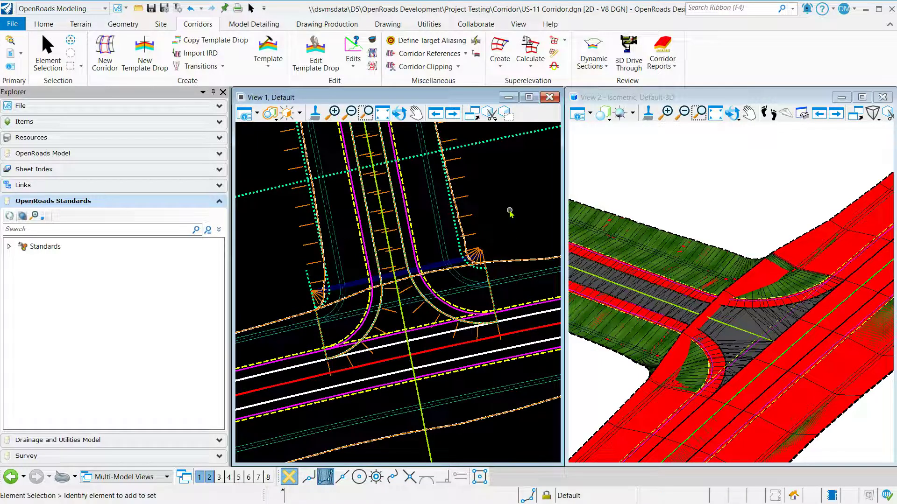
- Add the -60 intersection reference line as a corridor reference on CL US-11 and reprocess the corridor
{"action": "left_click", "coordinate": [465, 53]}
{"action": "left_click", "coordinate": [447, 68]}
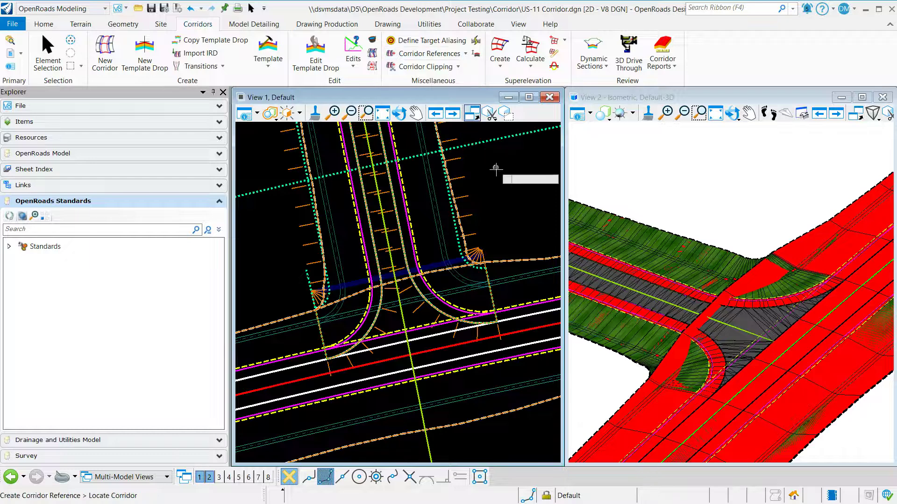
{"action": "left_click", "coordinate": [534, 257]}
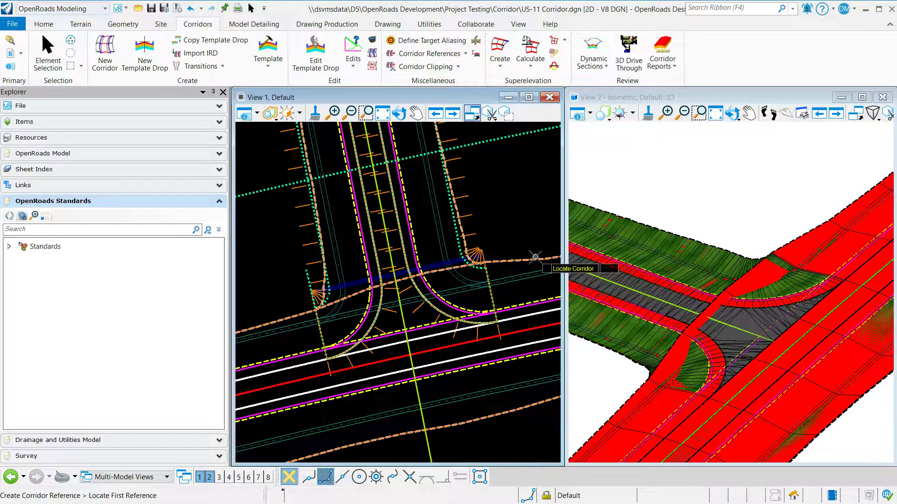
{"action": "left_click", "coordinate": [431, 264]}
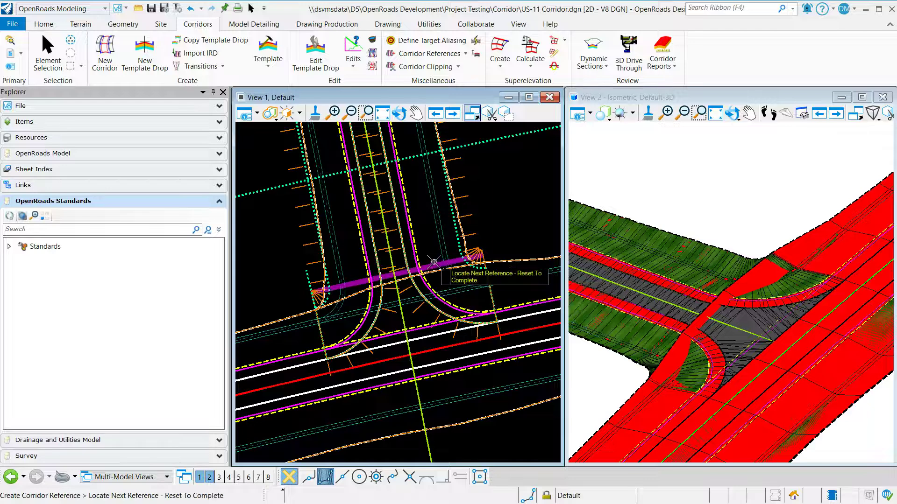
{"action": "right_click", "coordinate": [496, 211]}
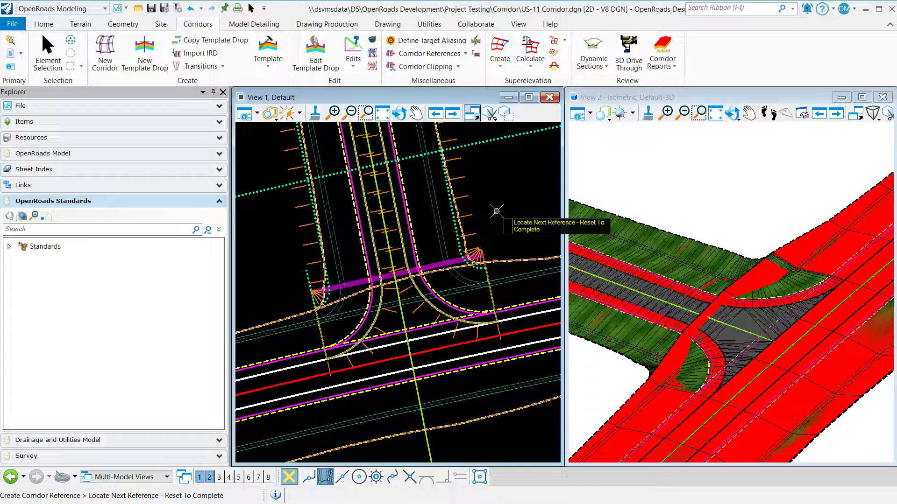
{"action": "right_click", "coordinate": [496, 211]}
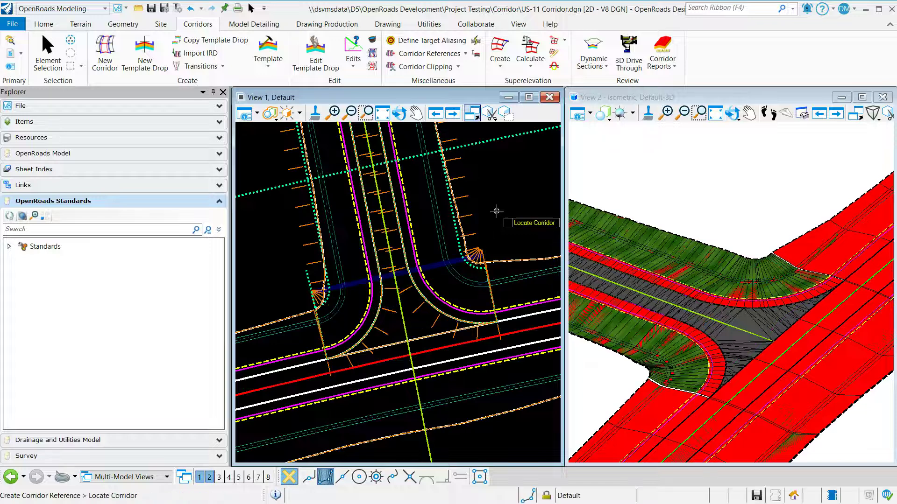
{"action": "right_click", "coordinate": [496, 211]}
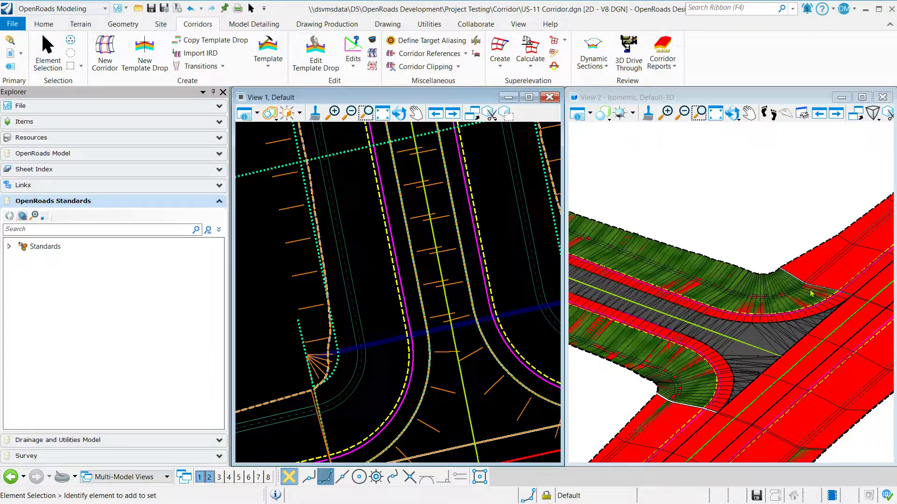
{"action": "scroll", "coordinate": [811, 293], "scroll_direction": "up", "scroll_amount": 3}
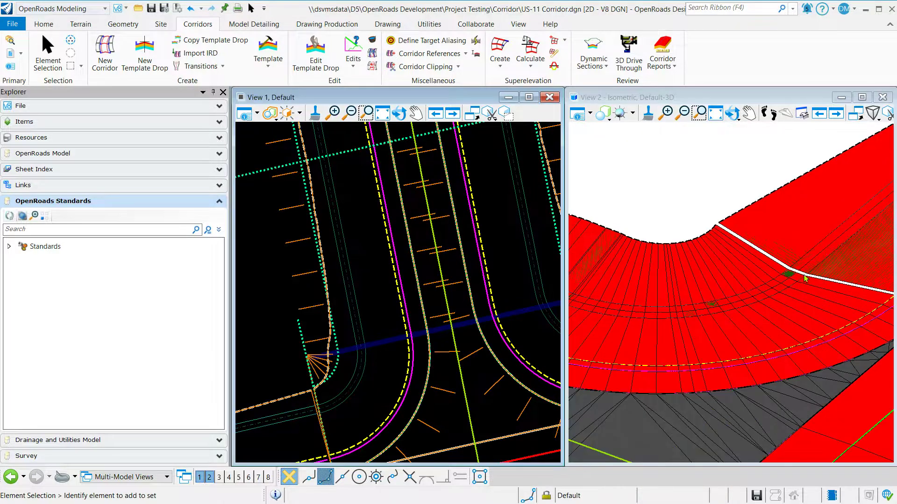
{"action": "scroll", "coordinate": [805, 278], "scroll_direction": "down", "scroll_amount": 4}
{"action": "scroll", "coordinate": [731, 394], "scroll_direction": "up", "scroll_amount": 2}
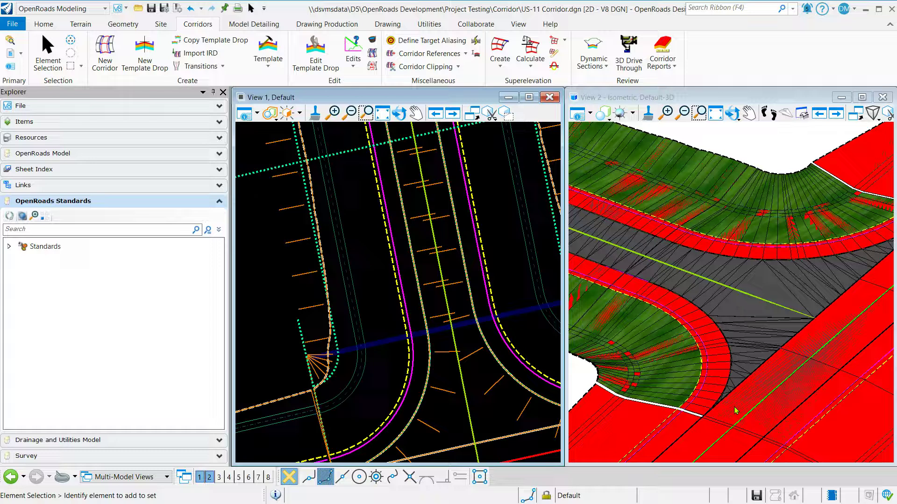
{"action": "scroll", "coordinate": [454, 348], "scroll_direction": "down", "scroll_amount": 2}
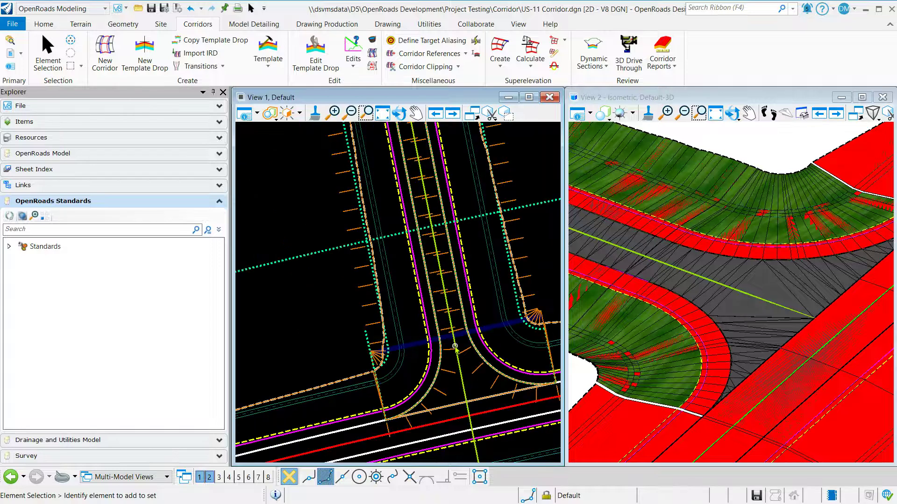
- Place key stations on CL US-11 at 26+51.17 and 27+99.29 at the side-road tie-in edges
{"action": "left_click", "coordinate": [327, 386]}
{"action": "left_click", "coordinate": [434, 381]}
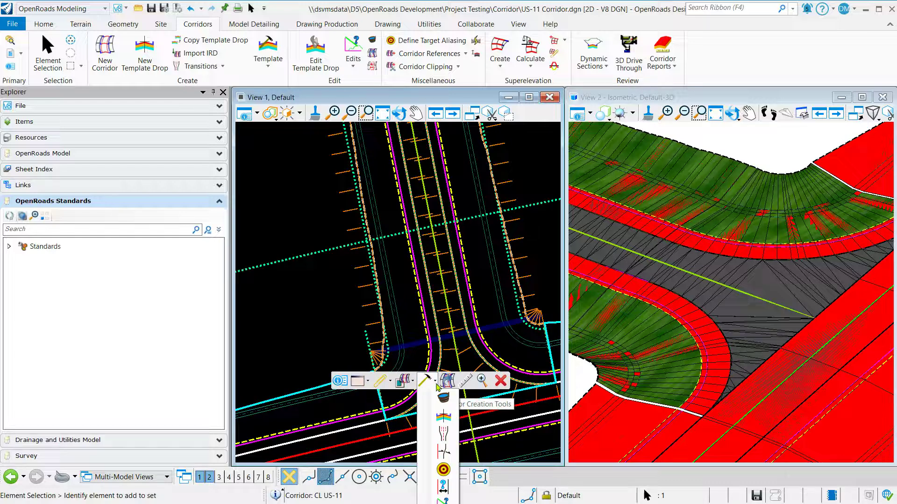
{"action": "left_click", "coordinate": [443, 451]}
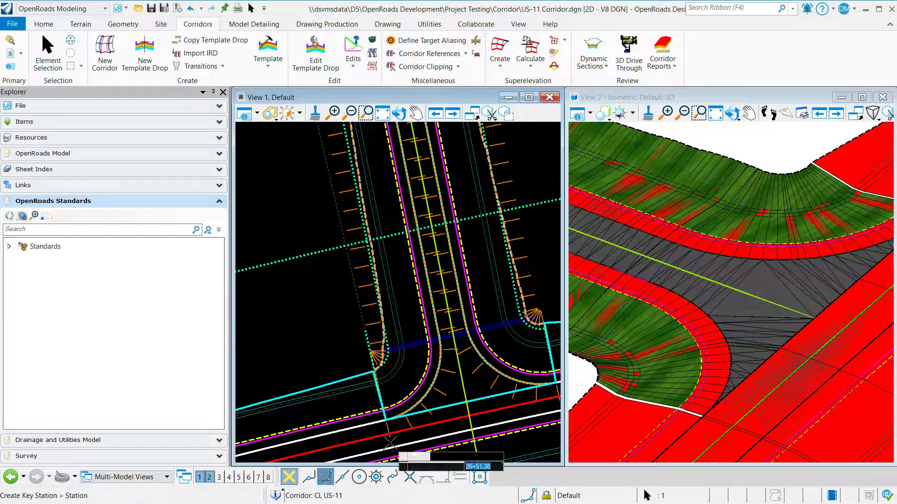
{"action": "scroll", "coordinate": [385, 427], "scroll_direction": "up", "scroll_amount": 3}
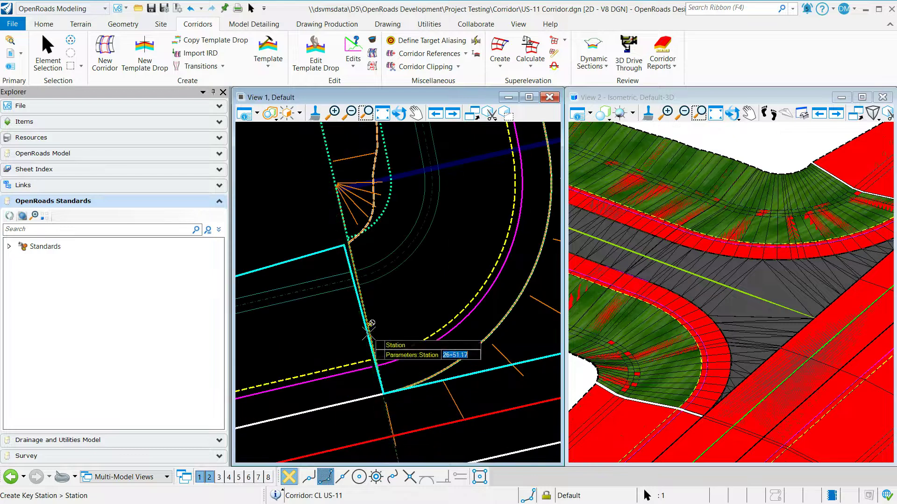
{"action": "scroll", "coordinate": [369, 335], "scroll_direction": "up", "scroll_amount": 4}
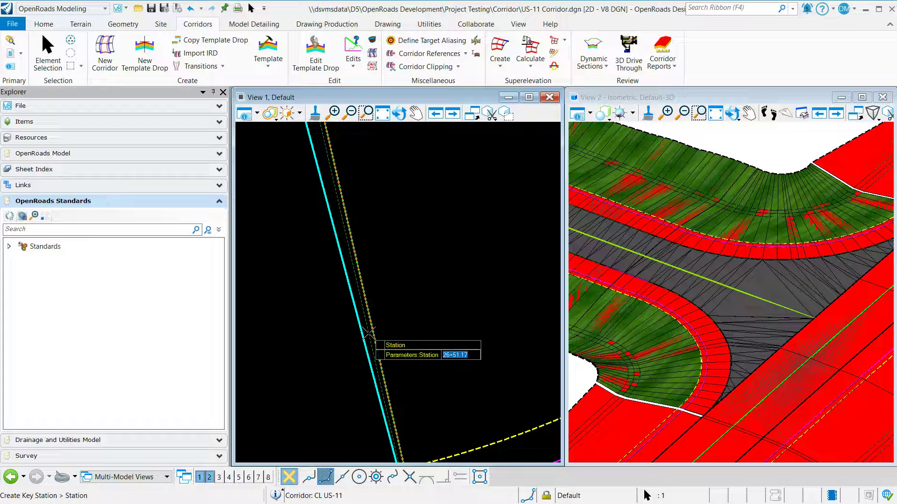
{"action": "left_click", "coordinate": [368, 333]}
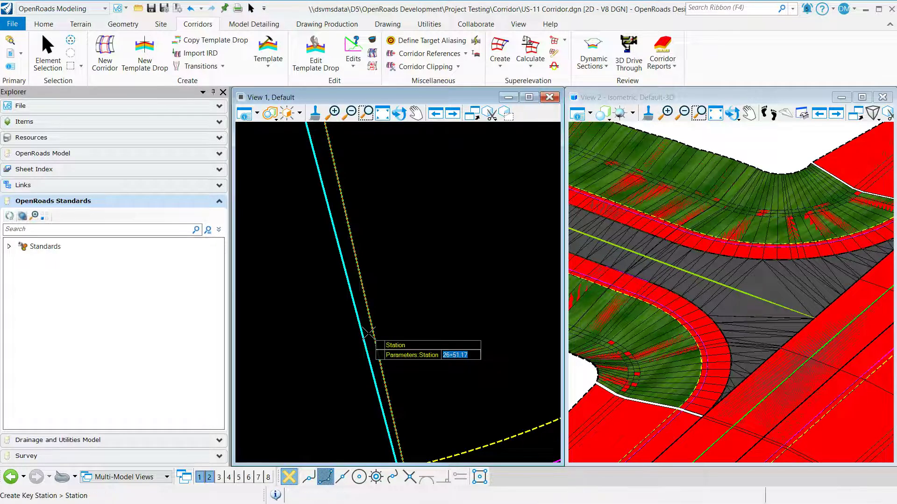
{"action": "scroll", "coordinate": [355, 352], "scroll_direction": "down", "scroll_amount": 5}
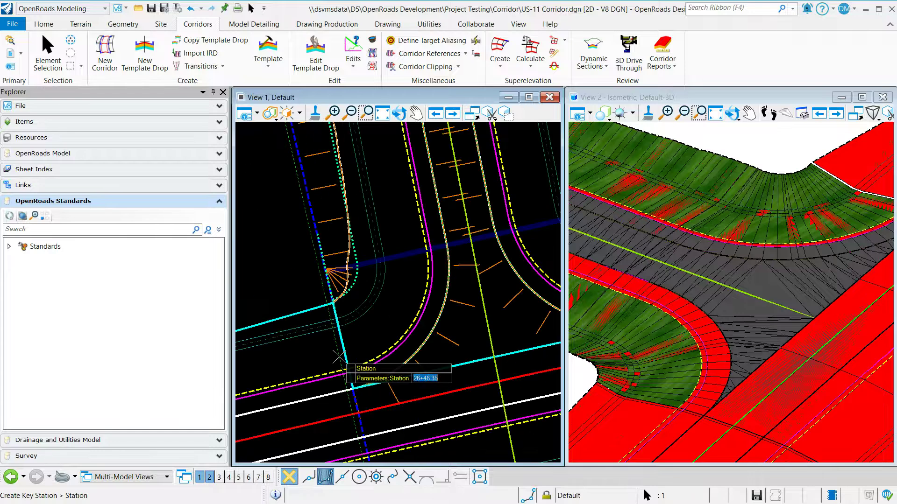
{"action": "scroll", "coordinate": [544, 304], "scroll_direction": "up", "scroll_amount": 2}
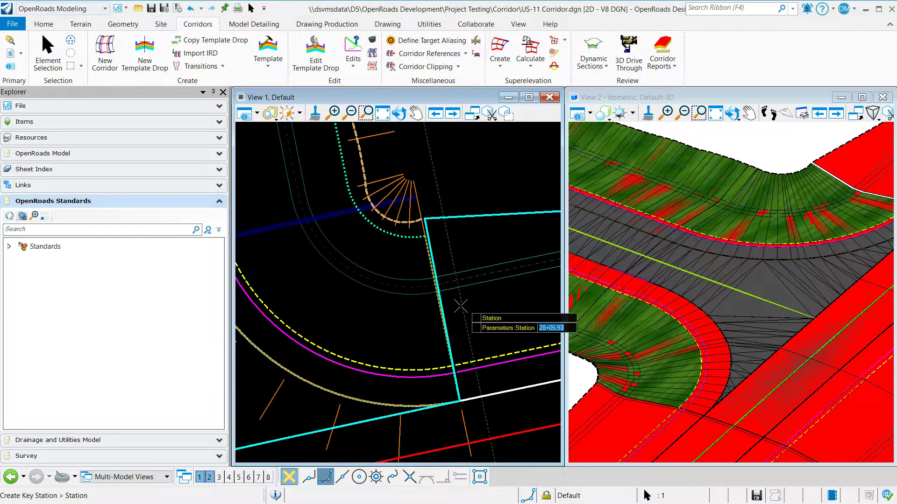
{"action": "scroll", "coordinate": [456, 312], "scroll_direction": "up", "scroll_amount": 3}
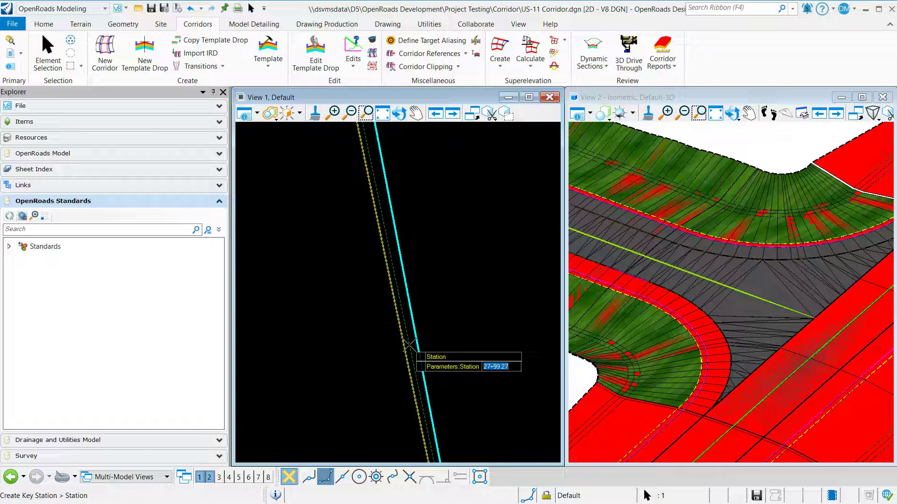
{"action": "left_click", "coordinate": [409, 346]}
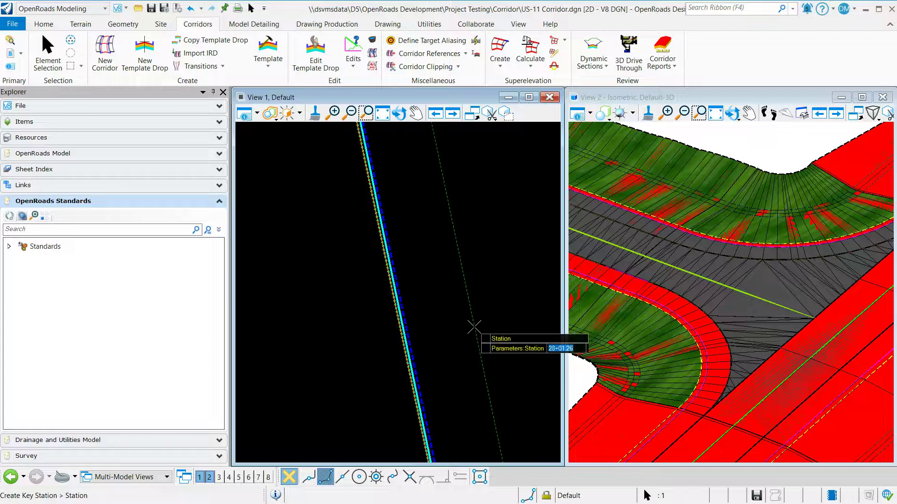
{"action": "right_click", "coordinate": [467, 323]}
{"action": "scroll", "coordinate": [456, 320], "scroll_direction": "down", "scroll_amount": 5}
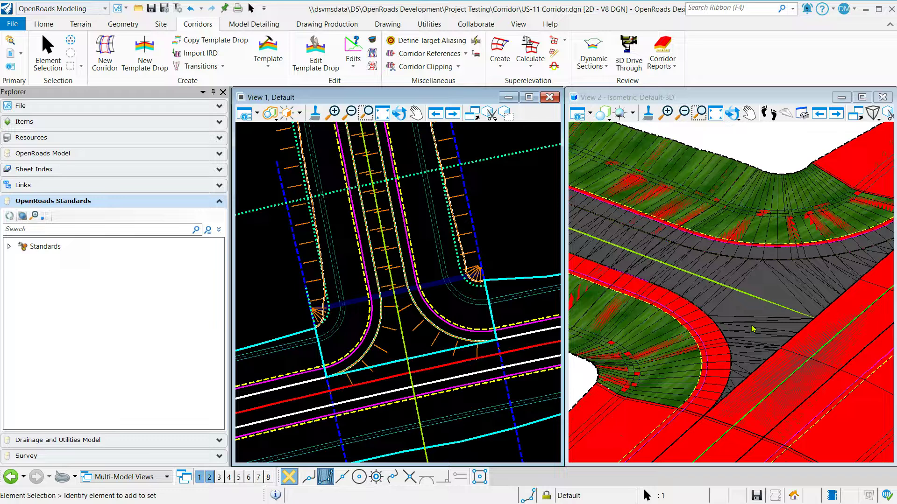
{"action": "scroll", "coordinate": [755, 329], "scroll_direction": "down", "scroll_amount": 3}
{"action": "scroll", "coordinate": [783, 313], "scroll_direction": "up", "scroll_amount": 3}
{"action": "scroll", "coordinate": [803, 313], "scroll_direction": "down", "scroll_amount": 2}
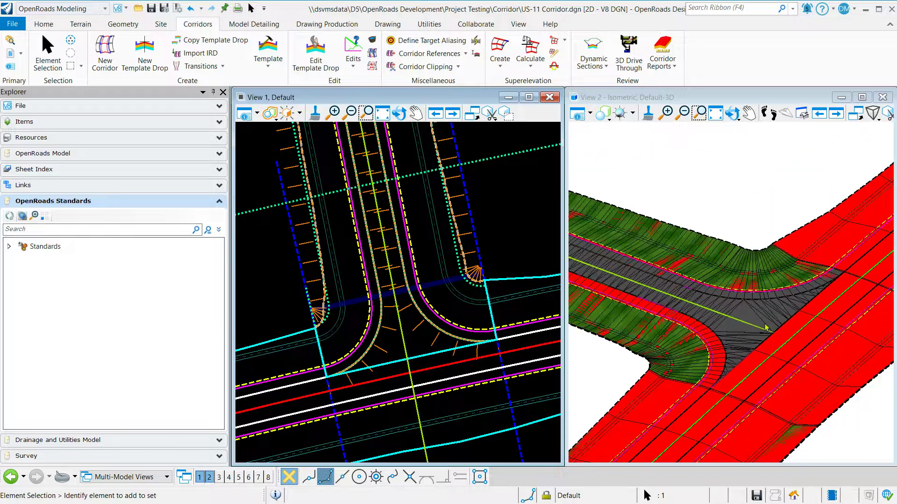